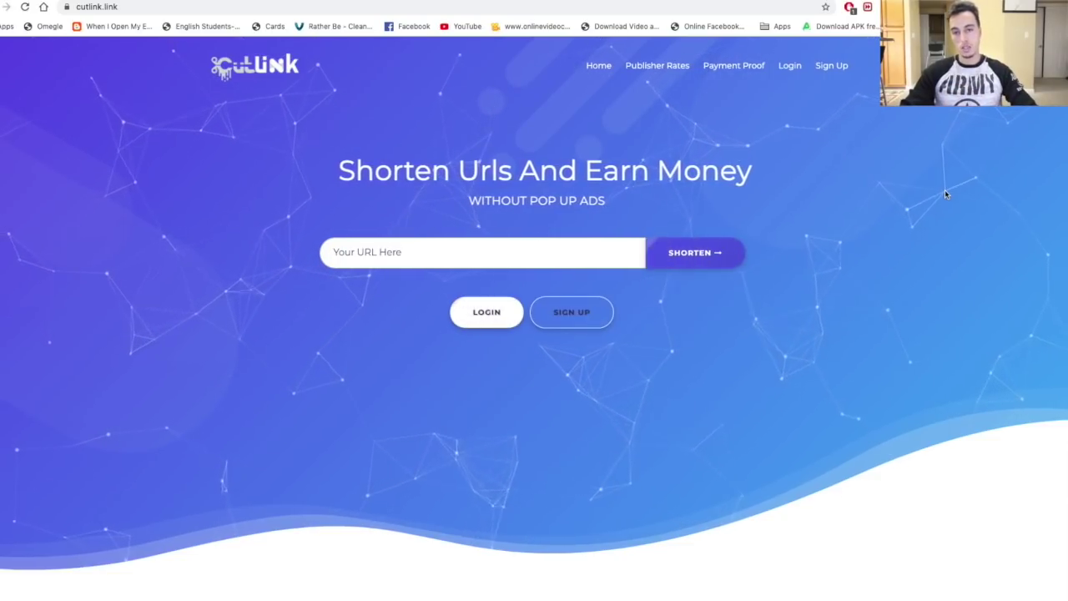
Fill in the registration form's username, email and password fields and pass the reCAPTCHA check.
click(833, 67)
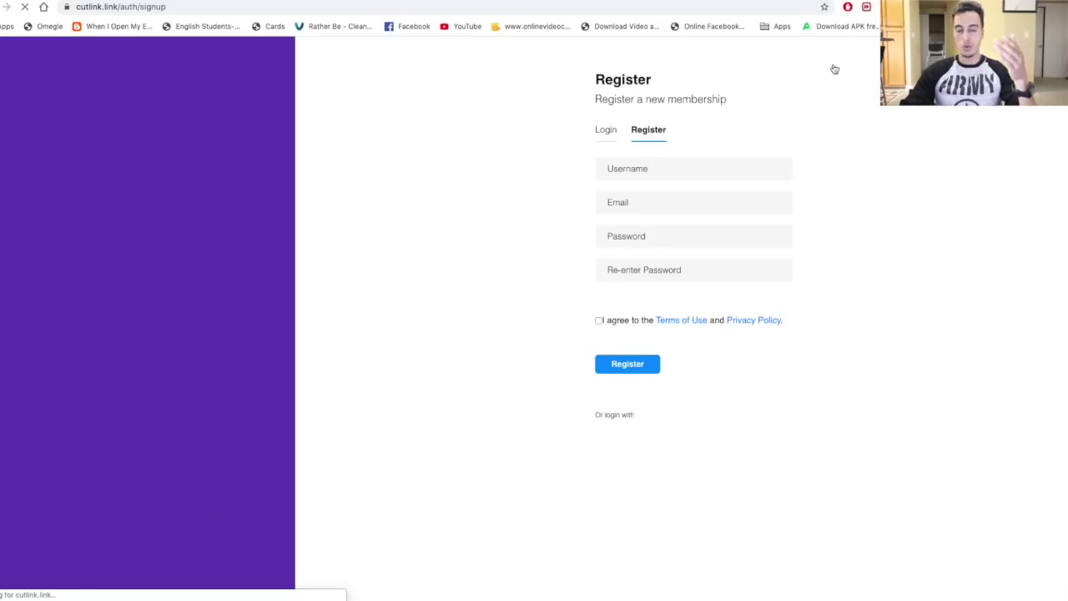
click(683, 168)
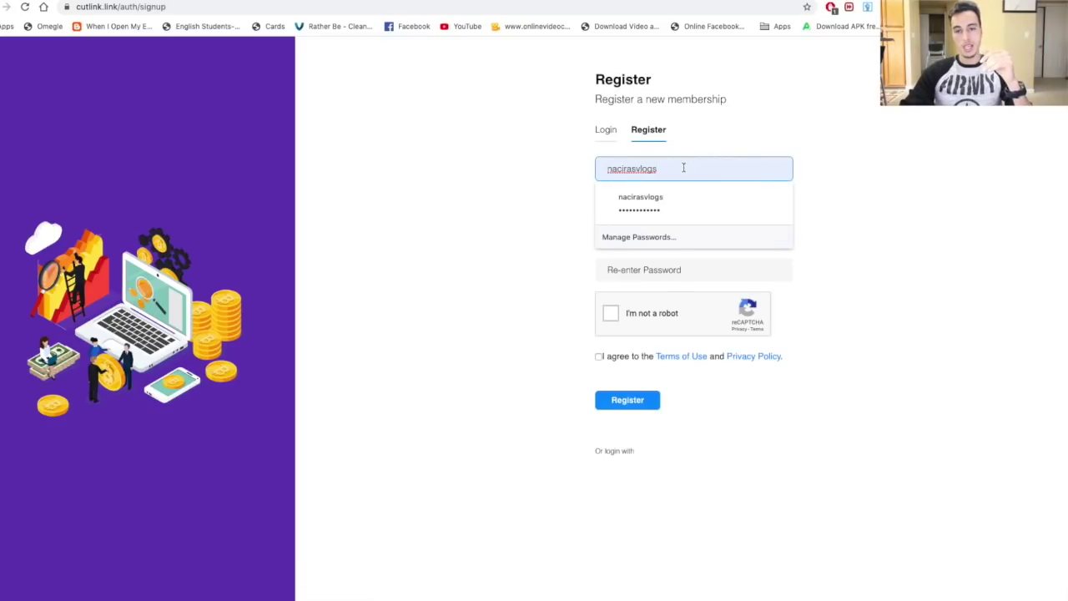
click(524, 166)
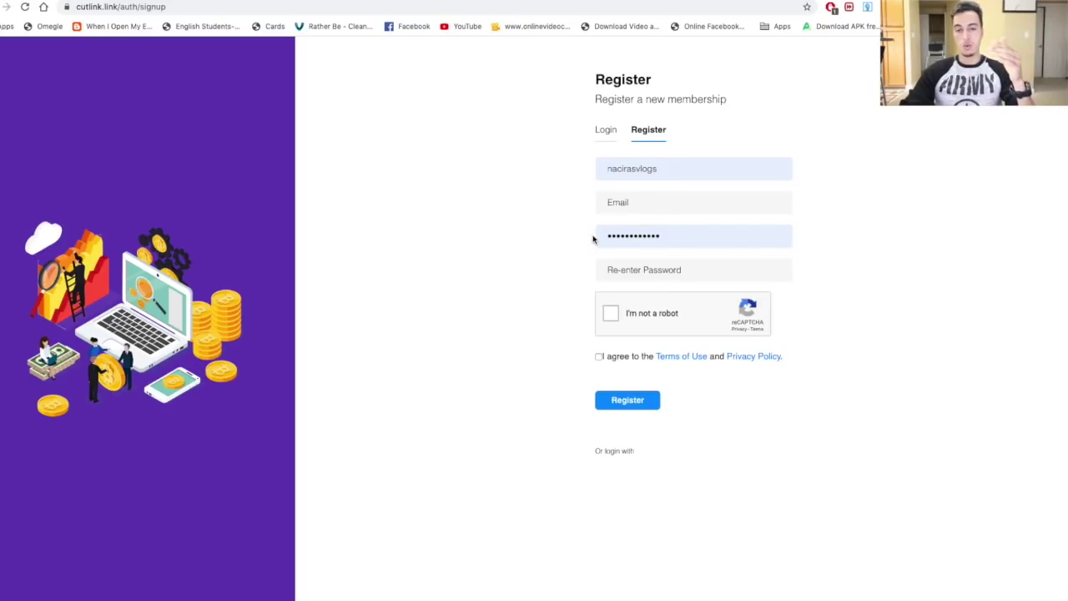
click(617, 271)
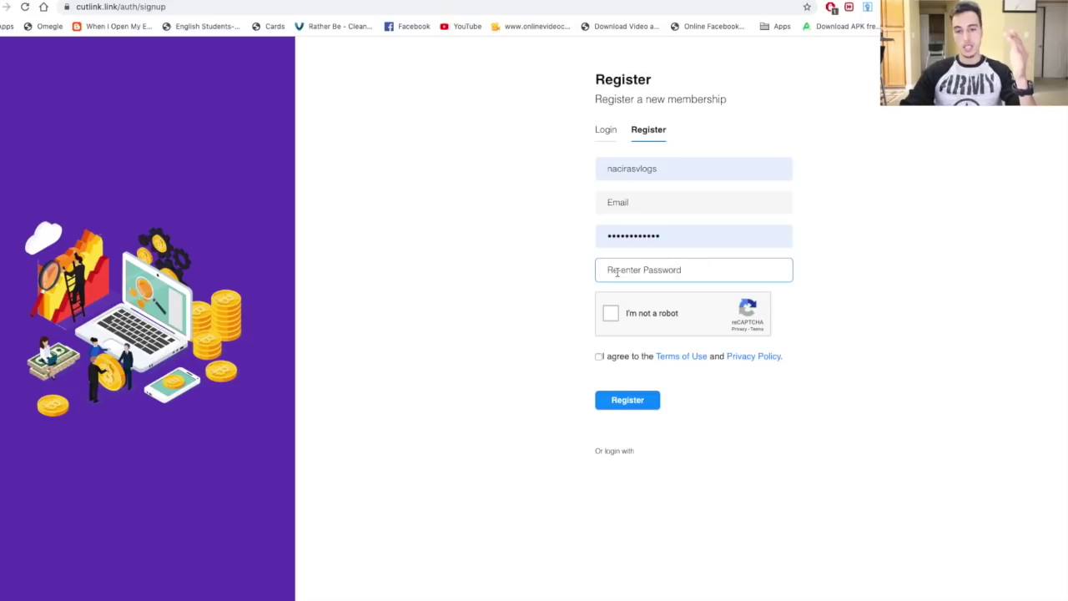
click(631, 227)
click(646, 199)
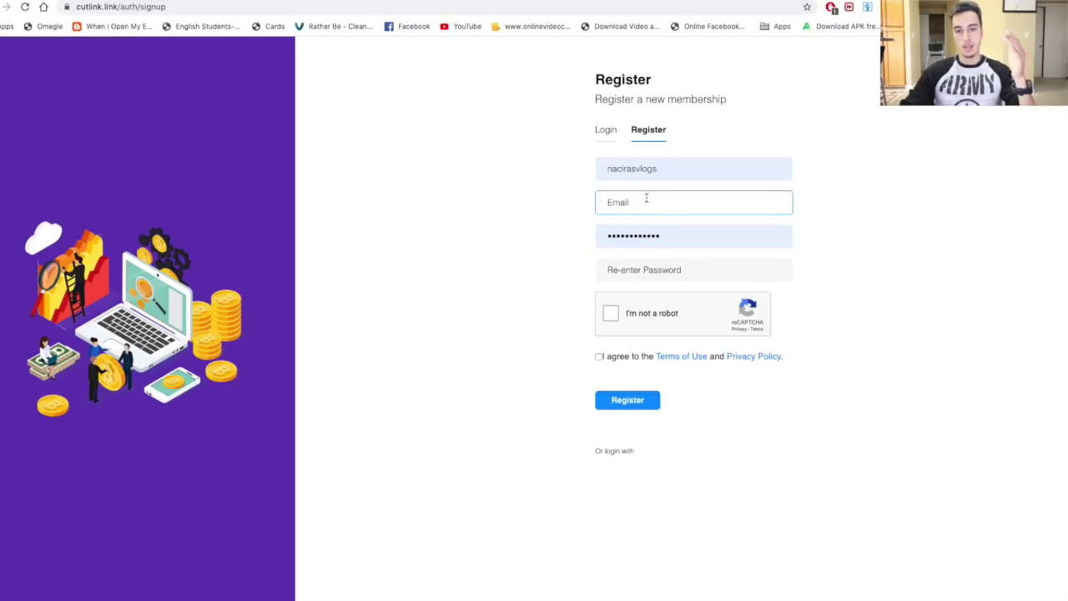
click(647, 227)
click(600, 309)
click(629, 273)
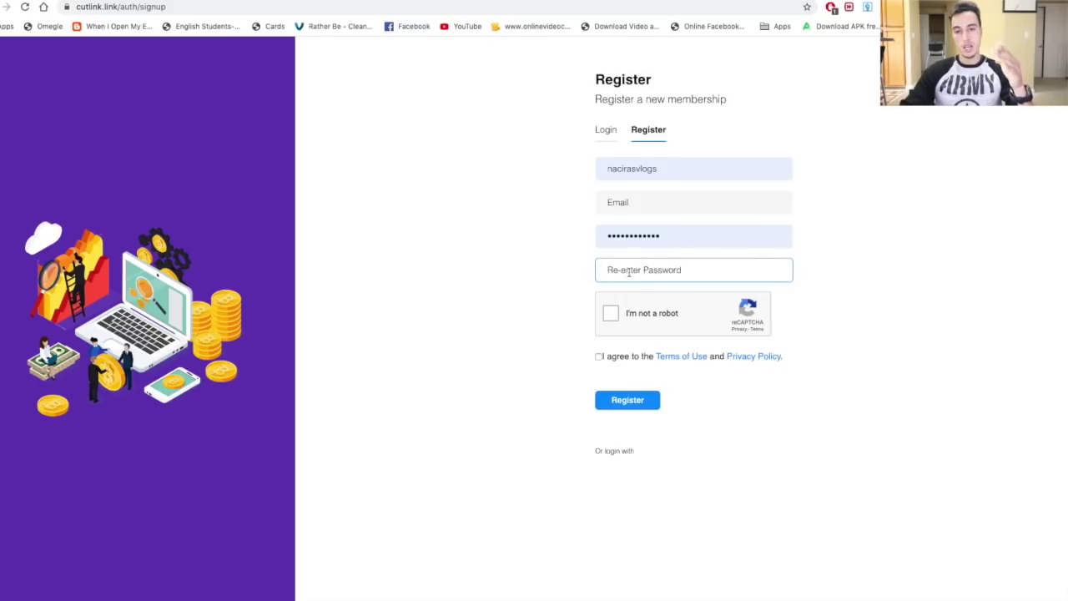
click(609, 315)
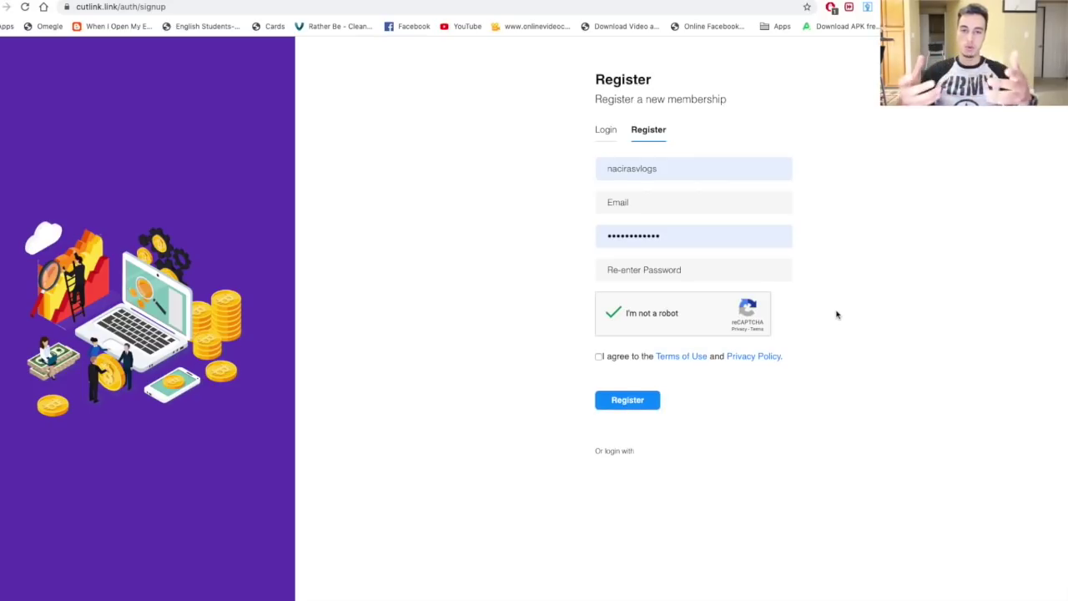
Strip auth/signup from the address to load the cutlink.link homepage.
scroll(913, 256, up, 2)
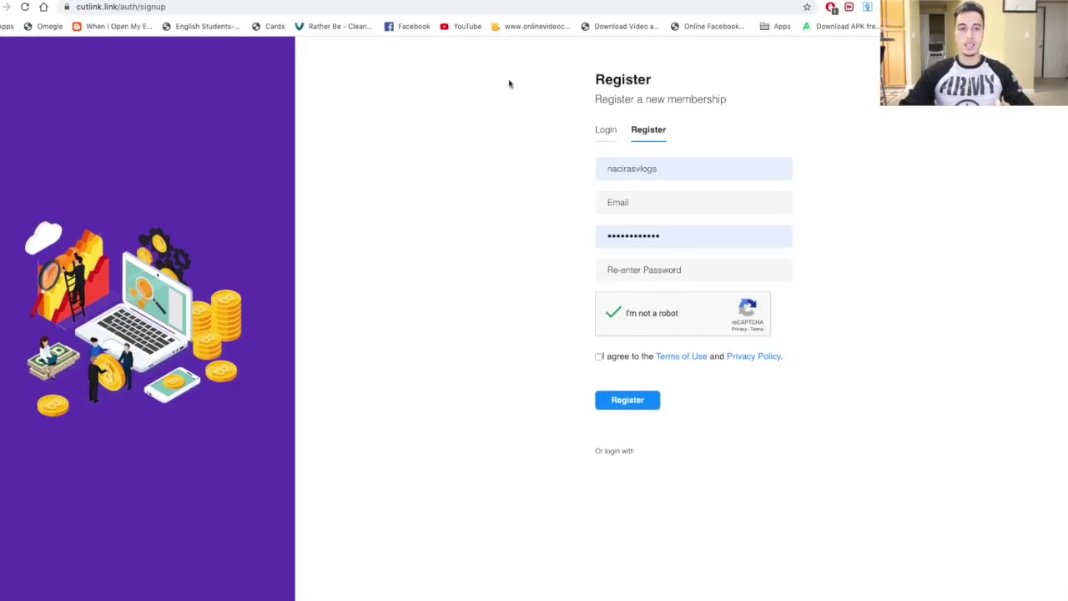
click(116, 7)
click(122, 8)
drag(149, 7, 203, 7)
key(BackSpace)
key(Return)
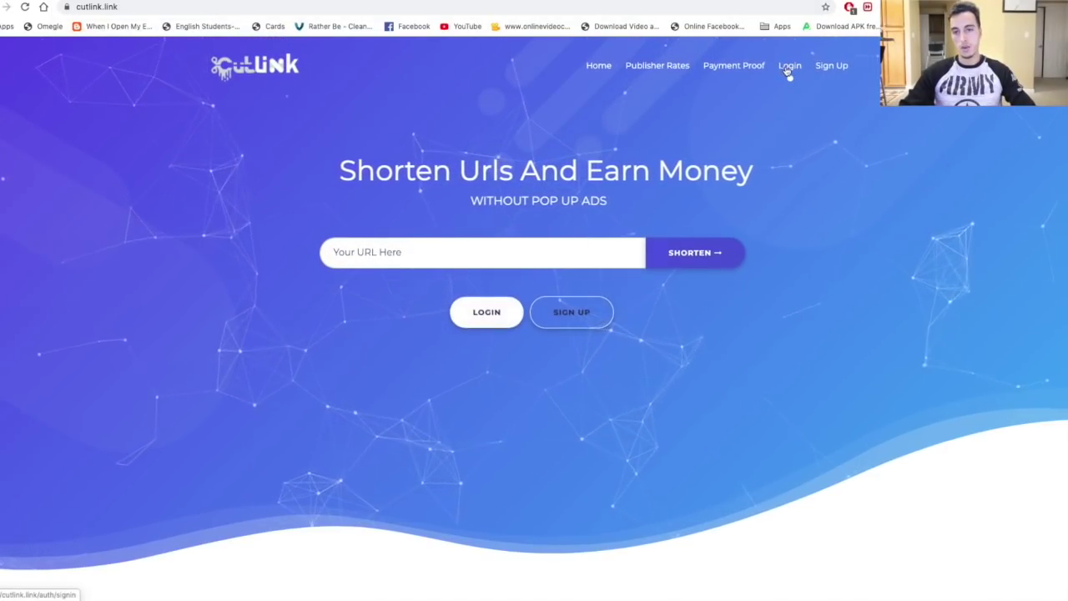
Log in with Remember me checked and view the member dashboard.
click(790, 65)
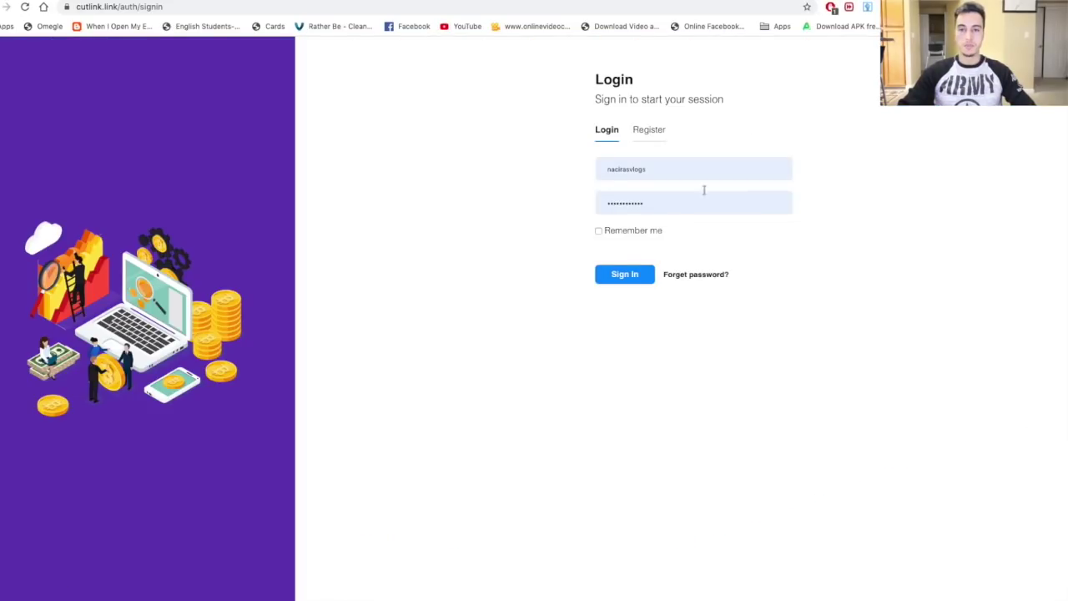
click(598, 231)
click(629, 281)
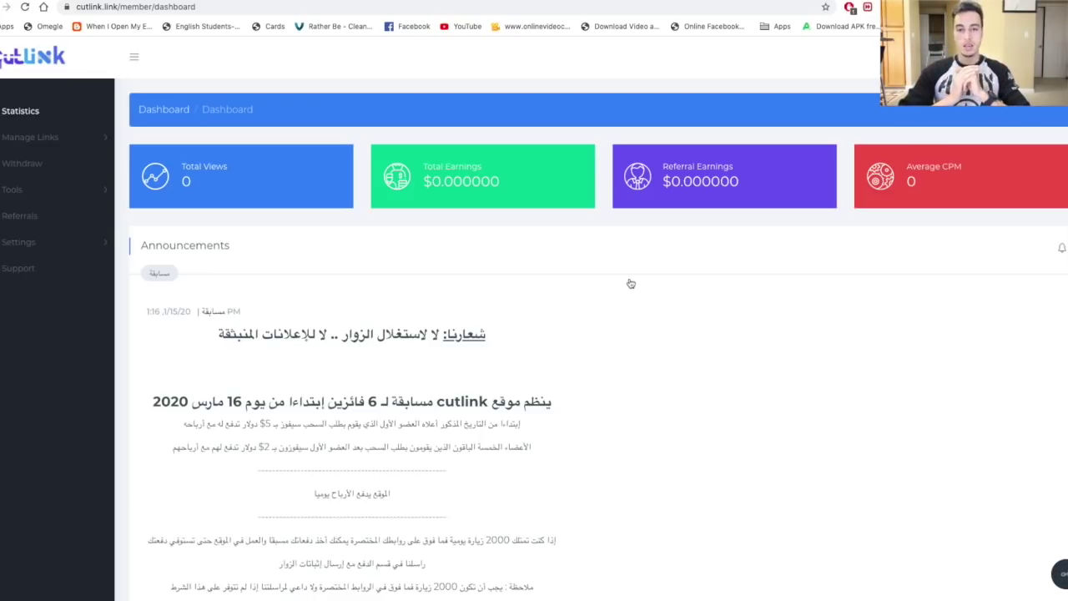
scroll(631, 284, down, 1)
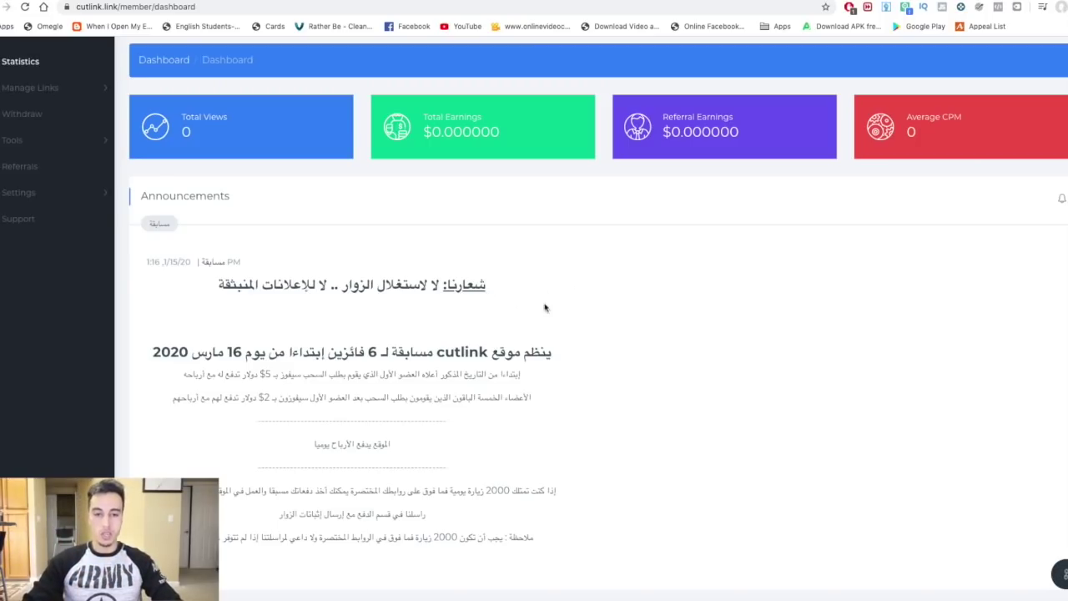
scroll(565, 315, down, 2)
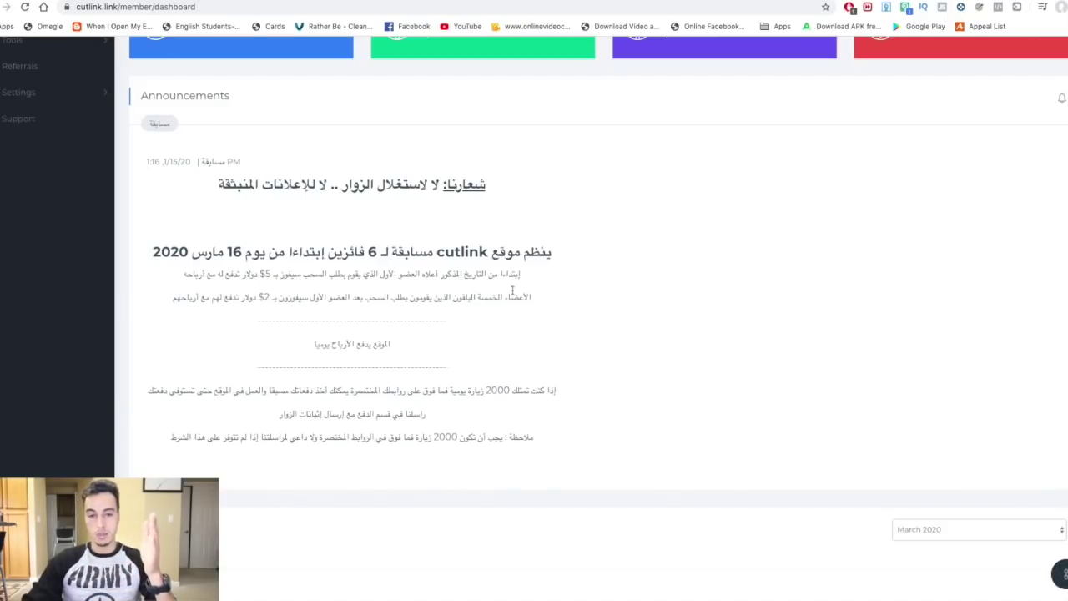
drag(553, 252, 220, 245)
Highlight the announcement text and its winners count, then return to the homepage via the Cutlink logo.
triple_click(665, 255)
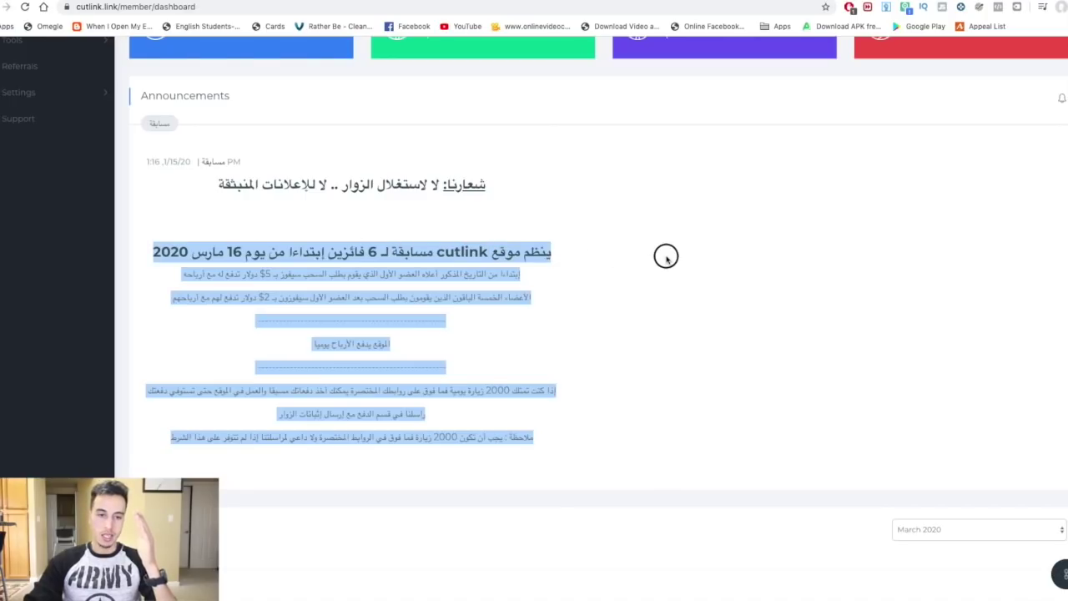
click(550, 251)
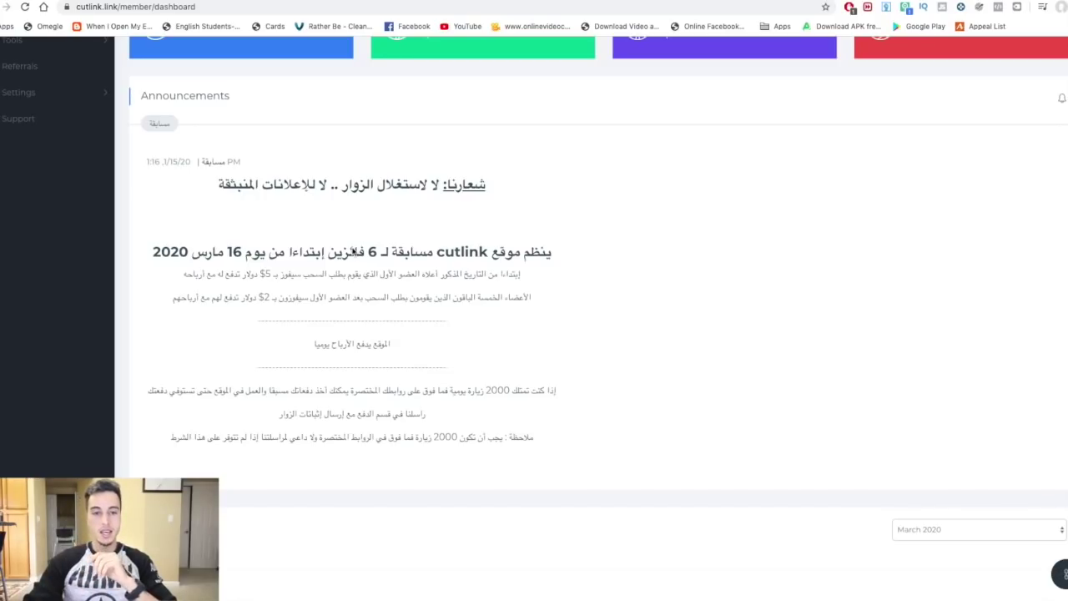
drag(379, 252, 334, 254)
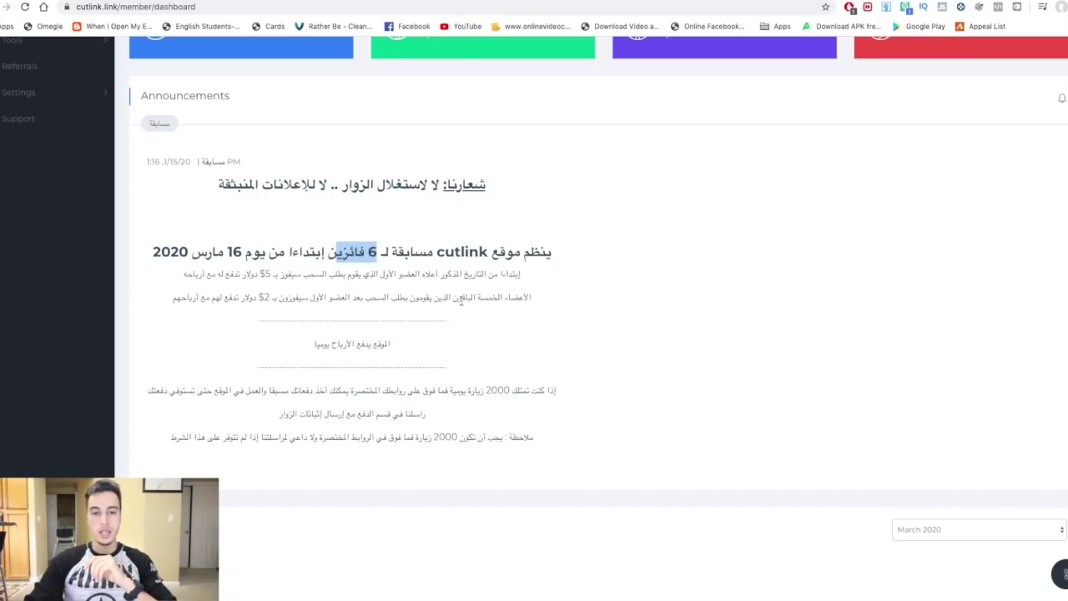
click(522, 299)
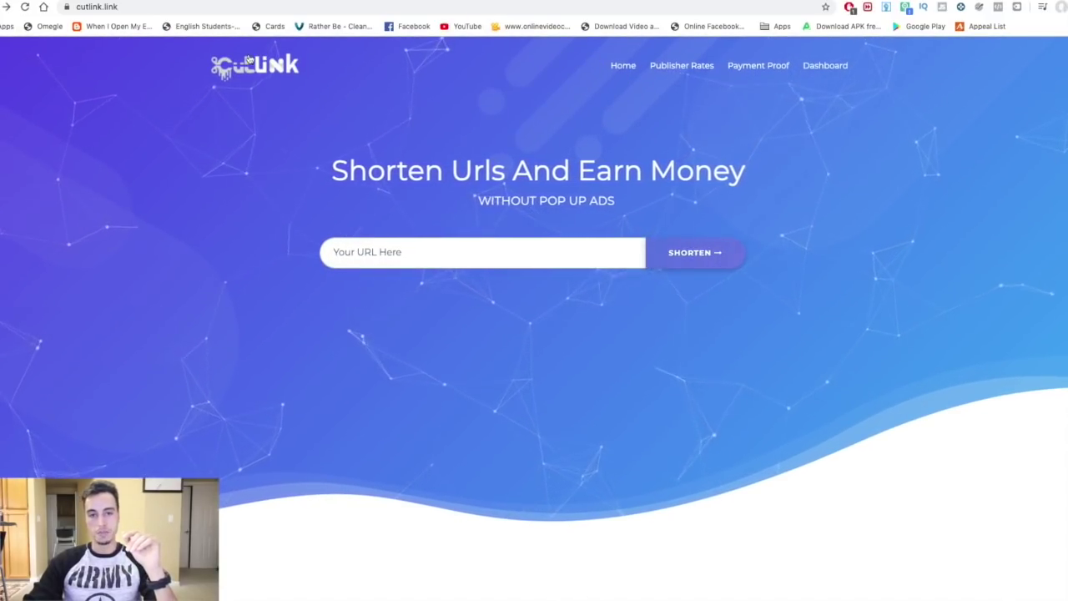
click(250, 74)
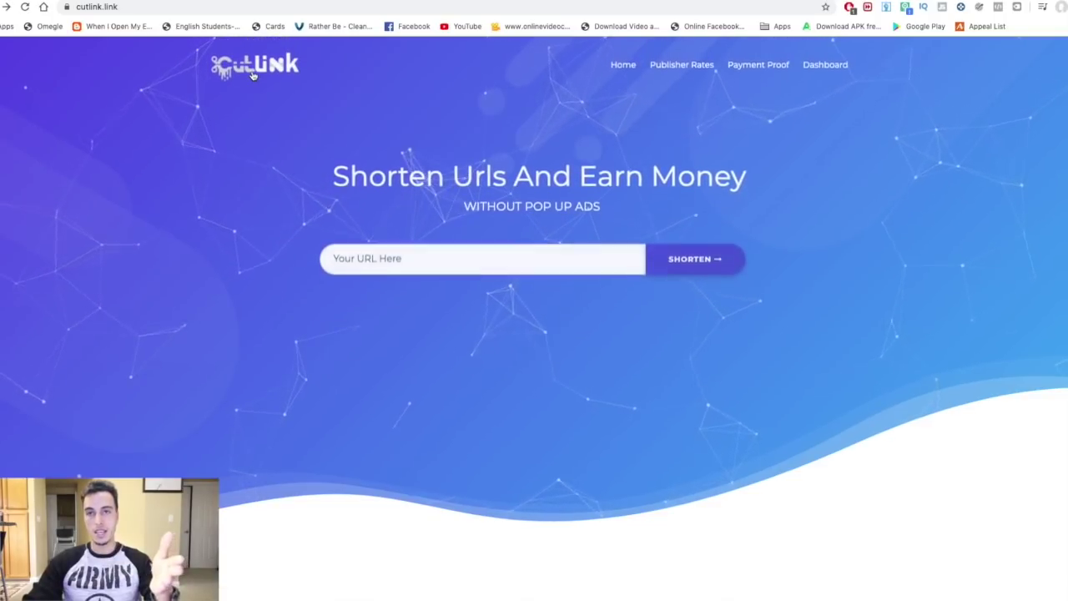
Open the Dashboard from the top navigation and scroll down to the contest announcement.
click(824, 67)
scroll(649, 364, down, 1)
scroll(649, 363, down, 2)
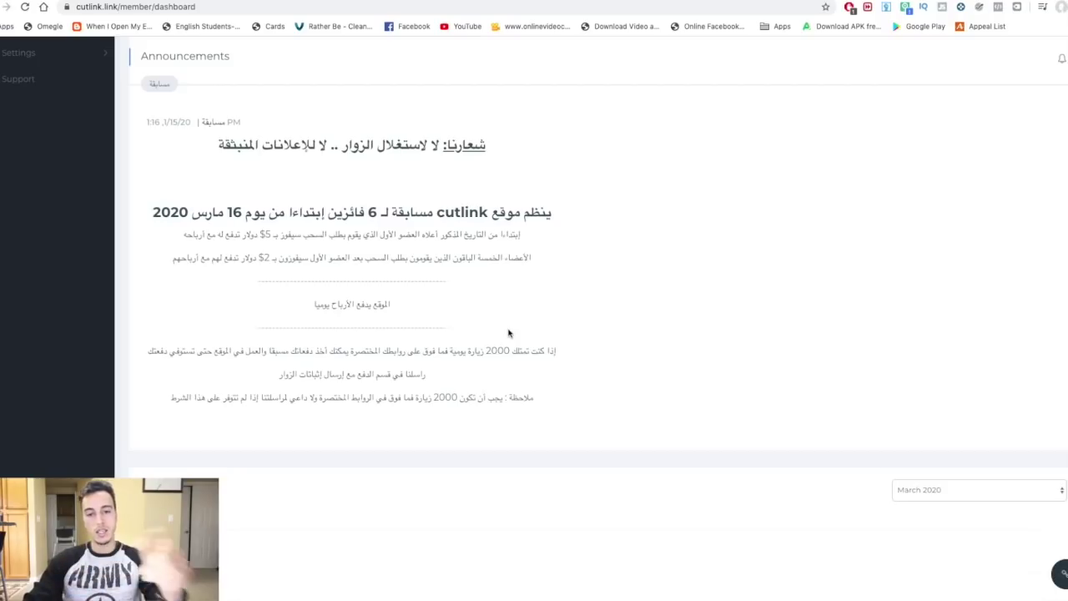
scroll(510, 335, down, 1)
scroll(513, 336, up, 3)
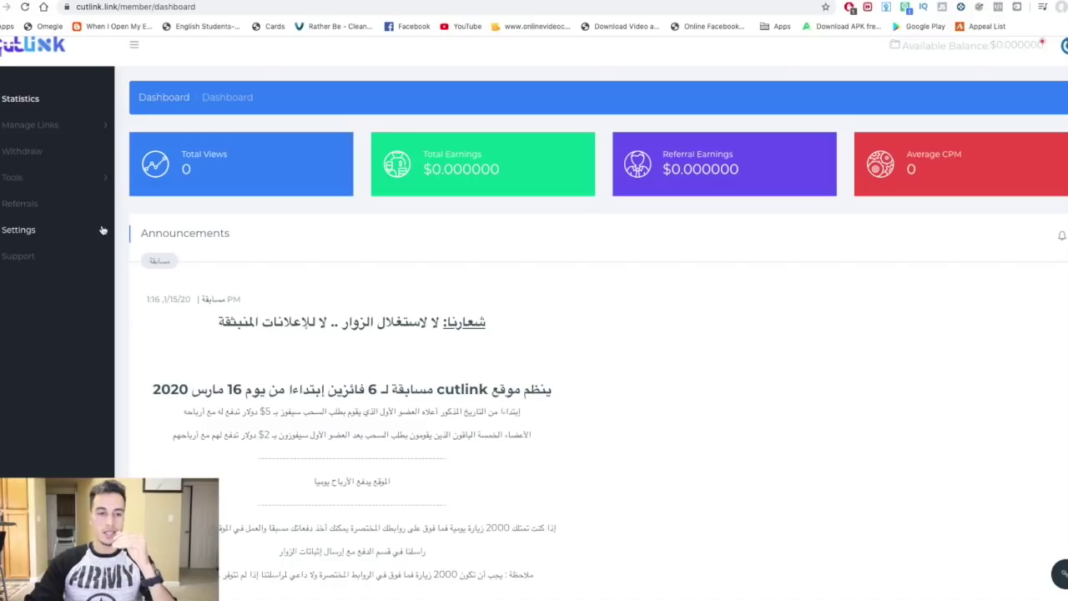
scroll(576, 415, down, 5)
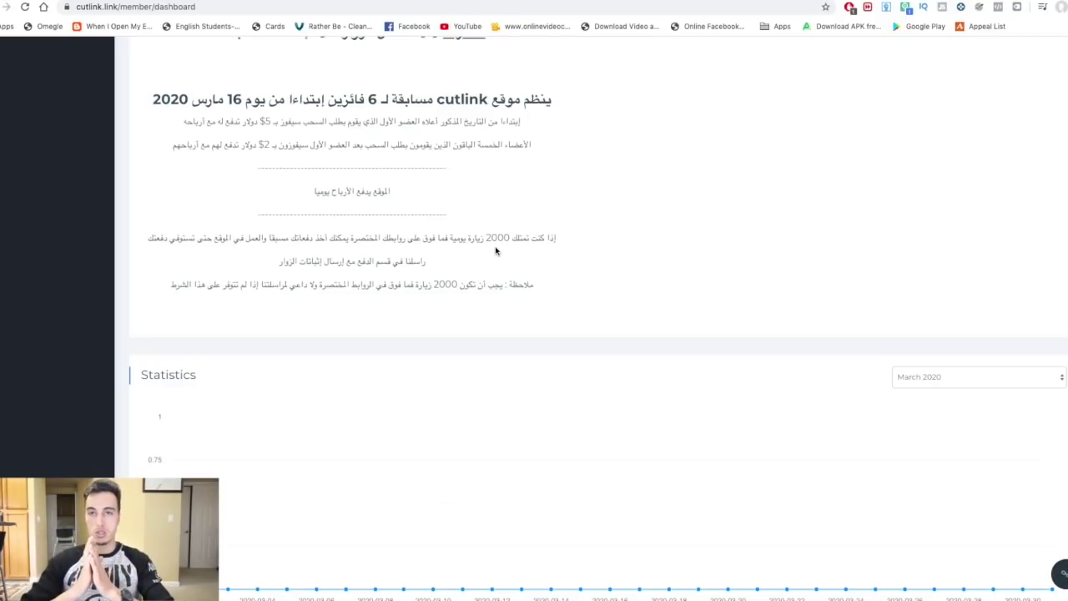
scroll(441, 263, down, 1)
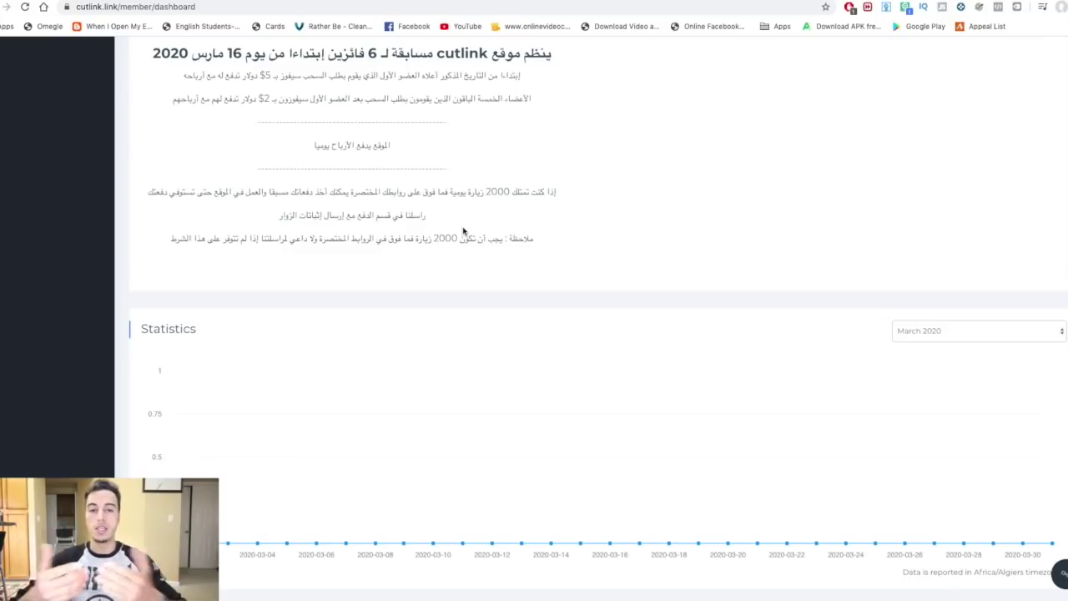
scroll(464, 229, down, 2)
scroll(463, 229, up, 2)
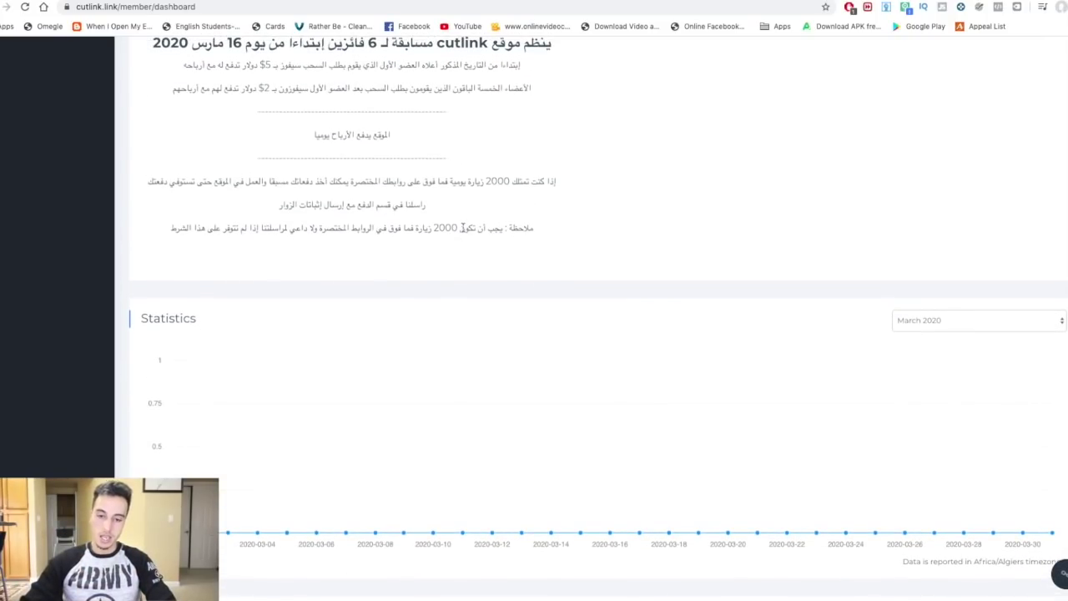
scroll(462, 227, down, 3)
scroll(462, 231, up, 7)
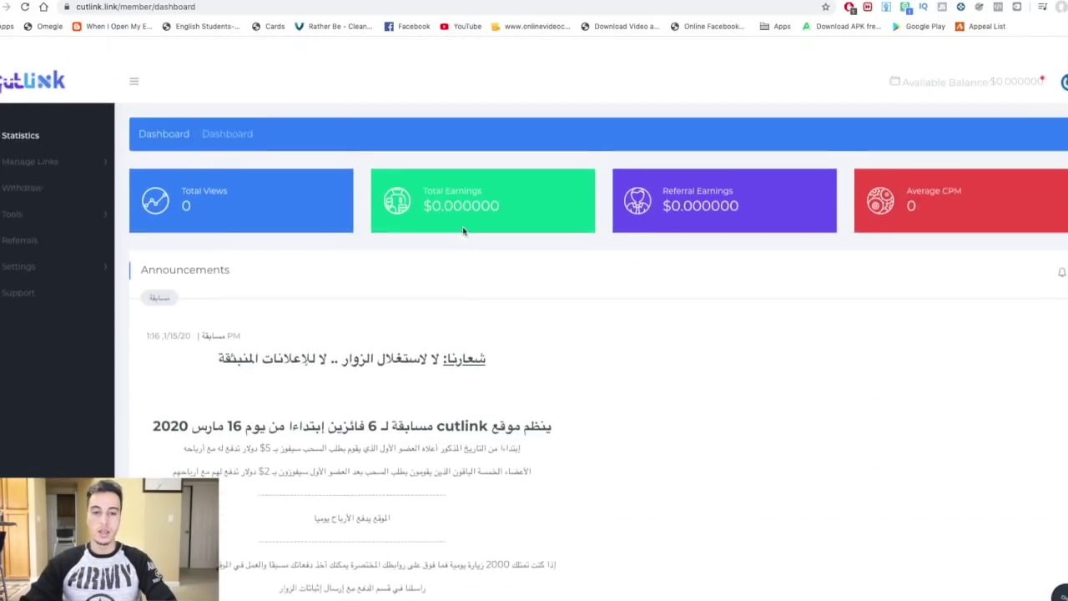
click(21, 217)
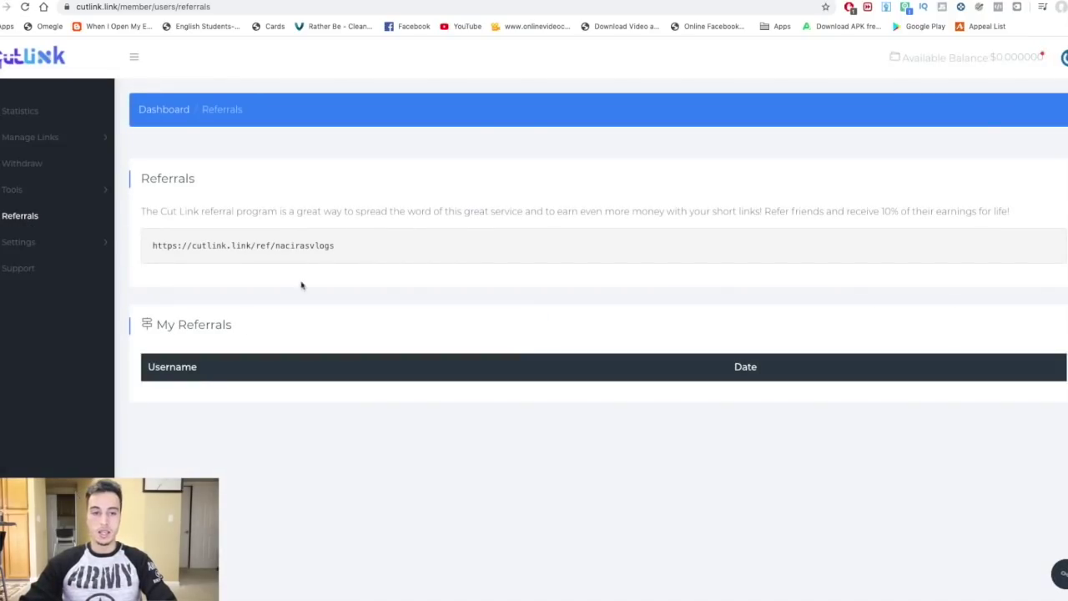
Select the referral link on the Referrals page, then bring up the New Shorten Link dialog.
drag(353, 248, 171, 250)
click(355, 244)
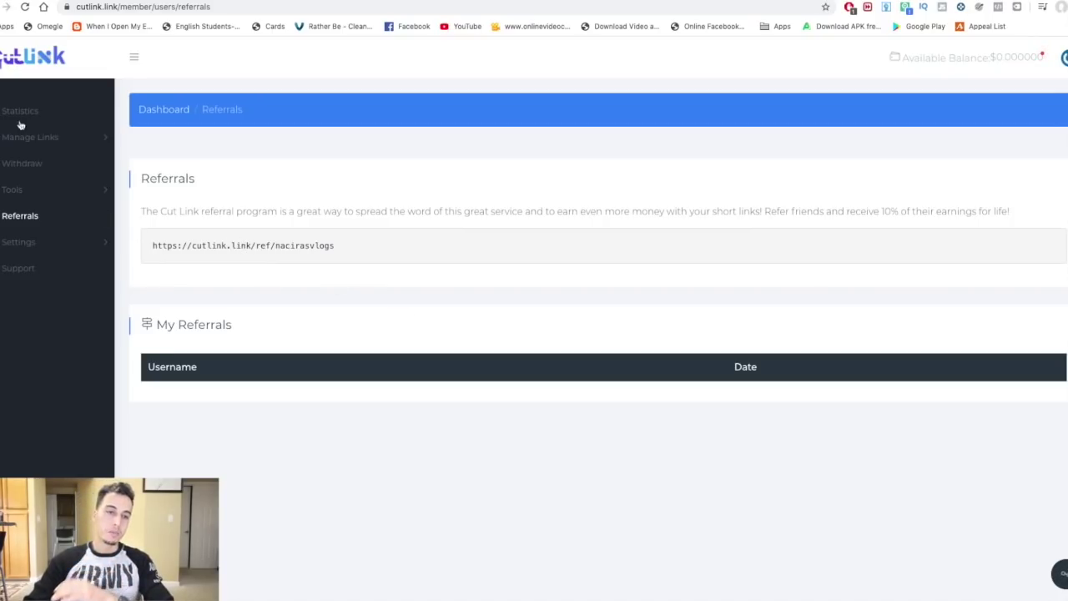
click(1062, 575)
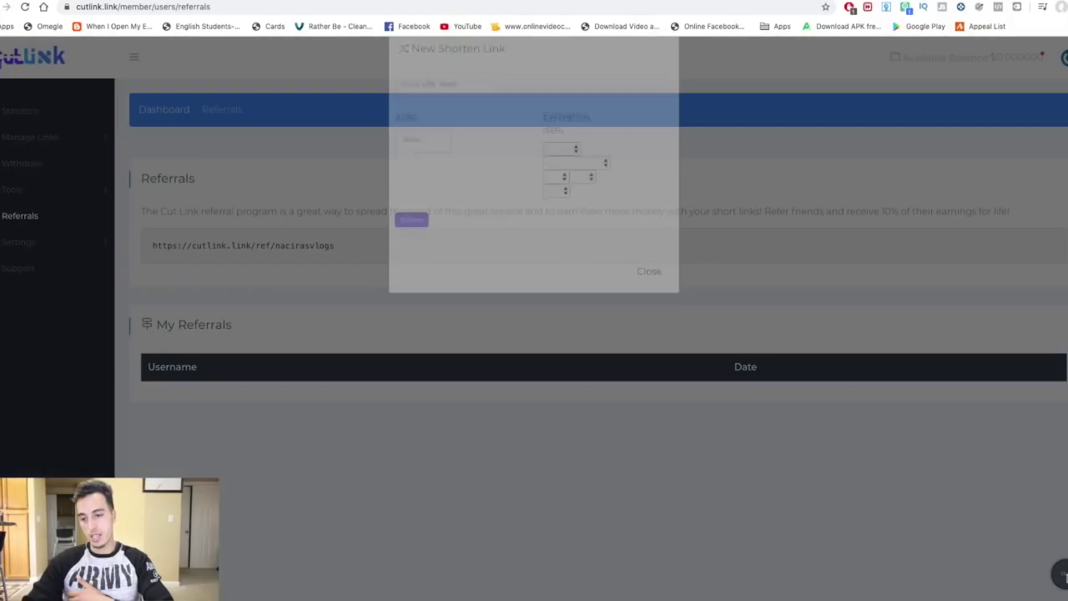
click(470, 104)
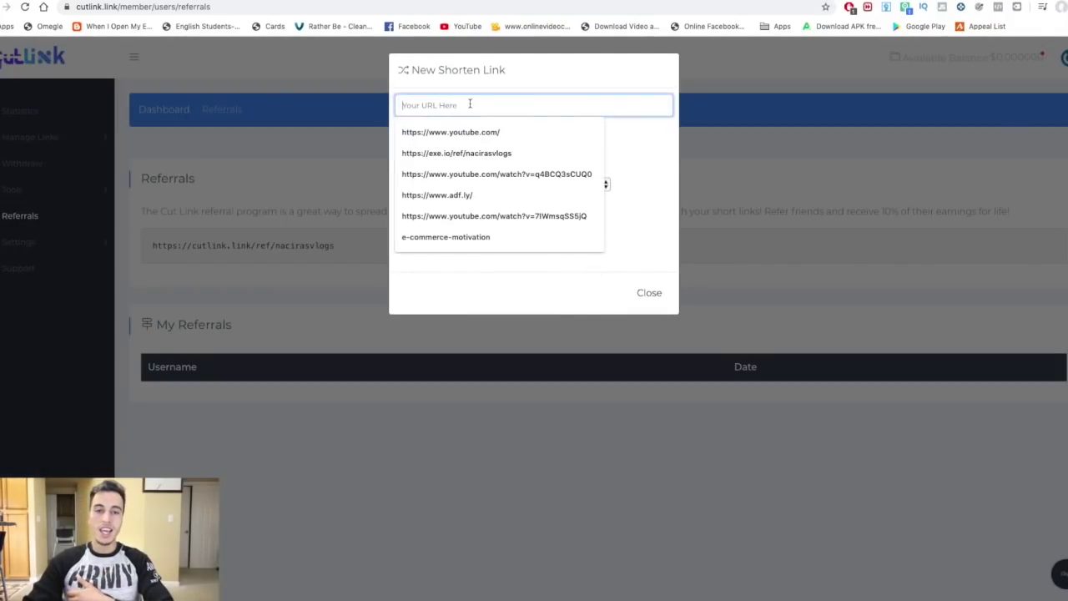
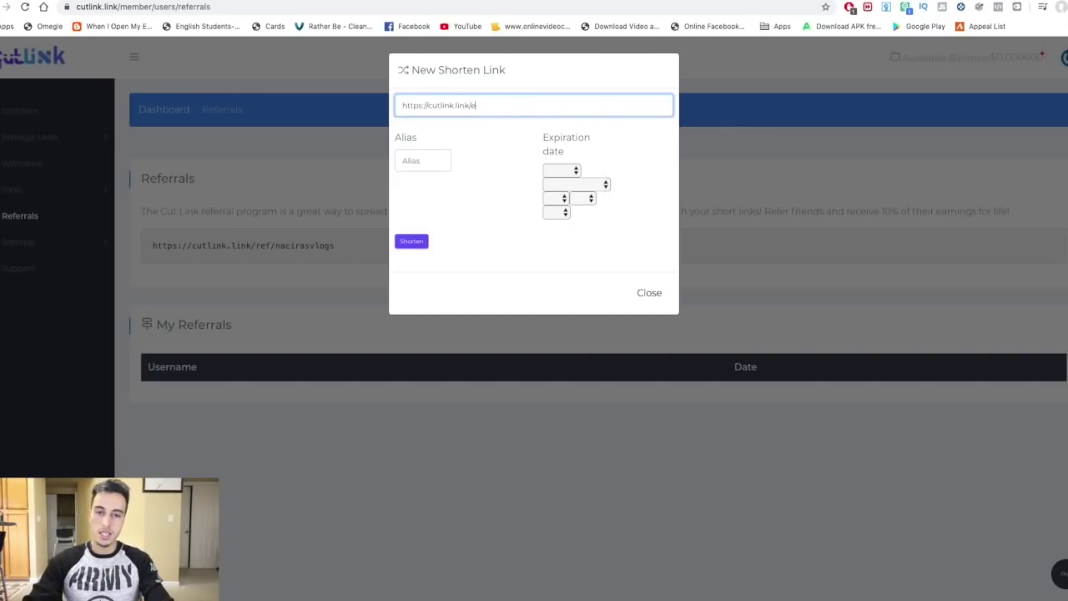
text(youtube.com)
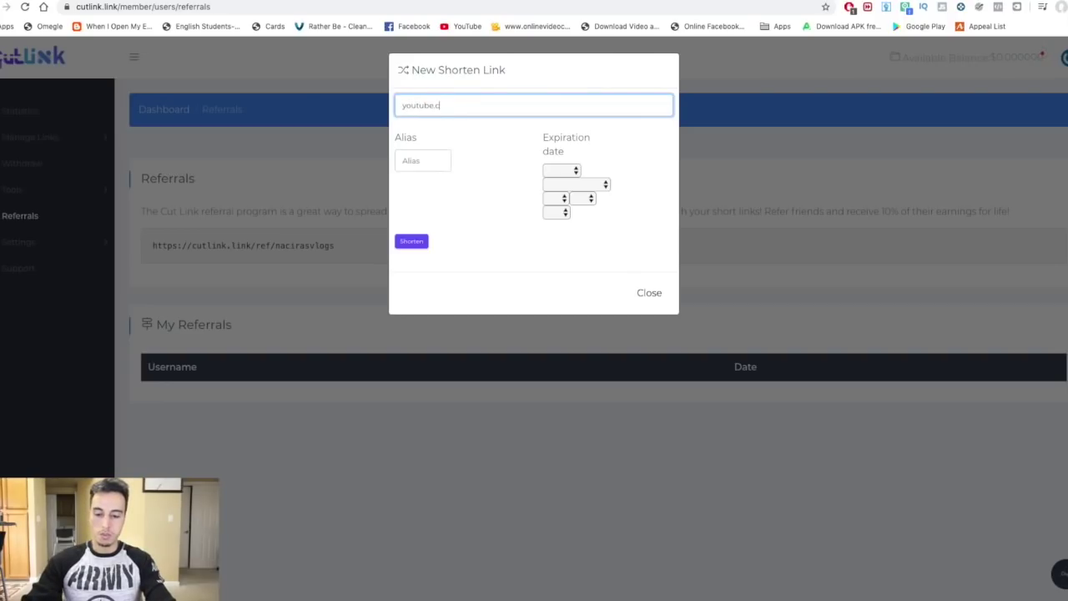
click(410, 243)
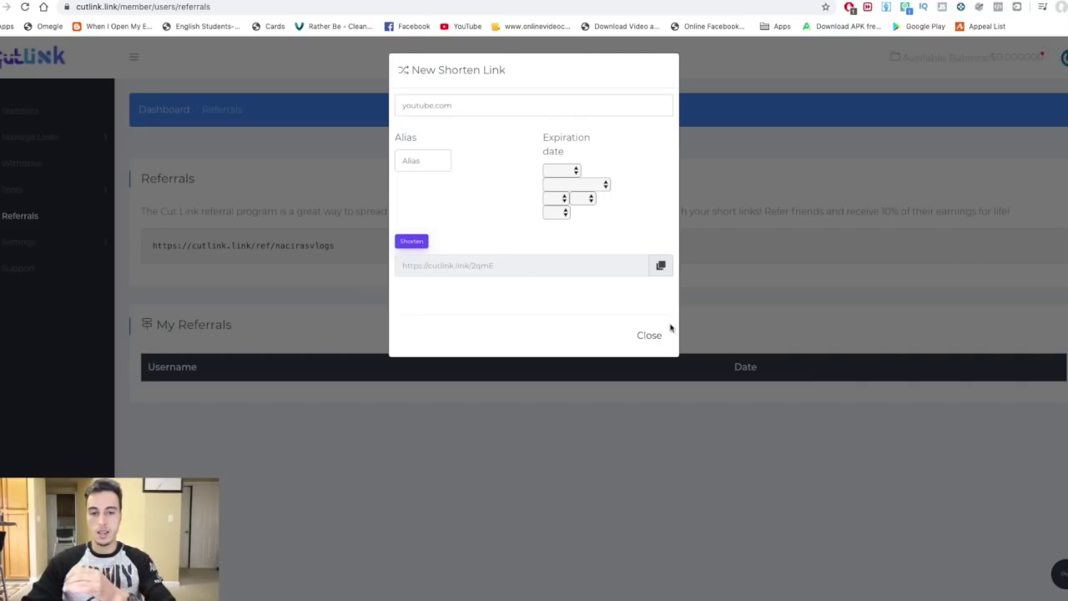
click(661, 267)
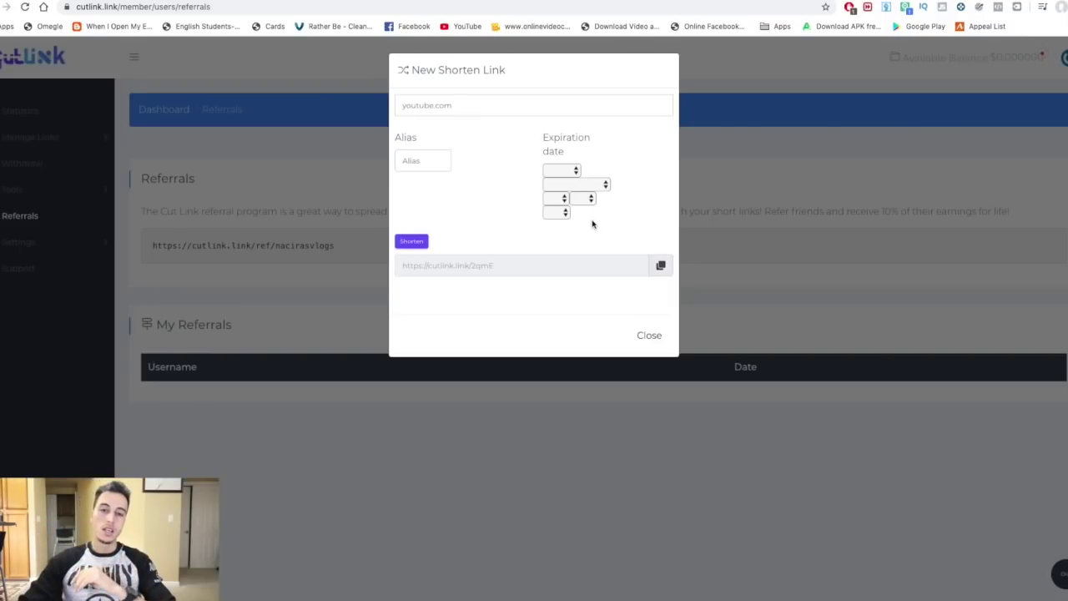
click(649, 336)
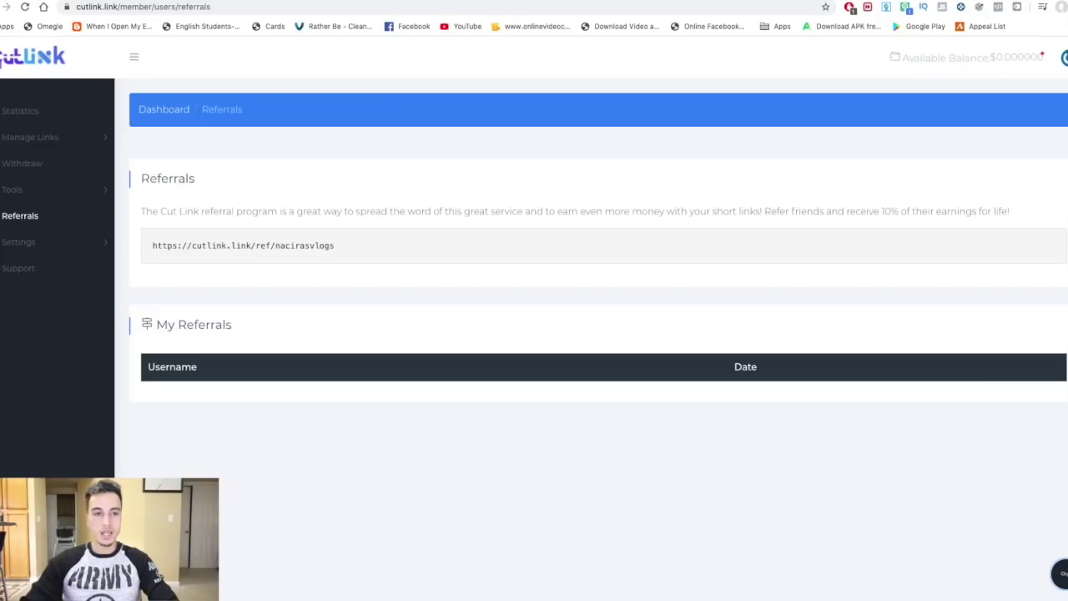
Go to the homepage, then open Payment Proof to review the five PayPal payouts ($5.01–$8.65).
click(7, 55)
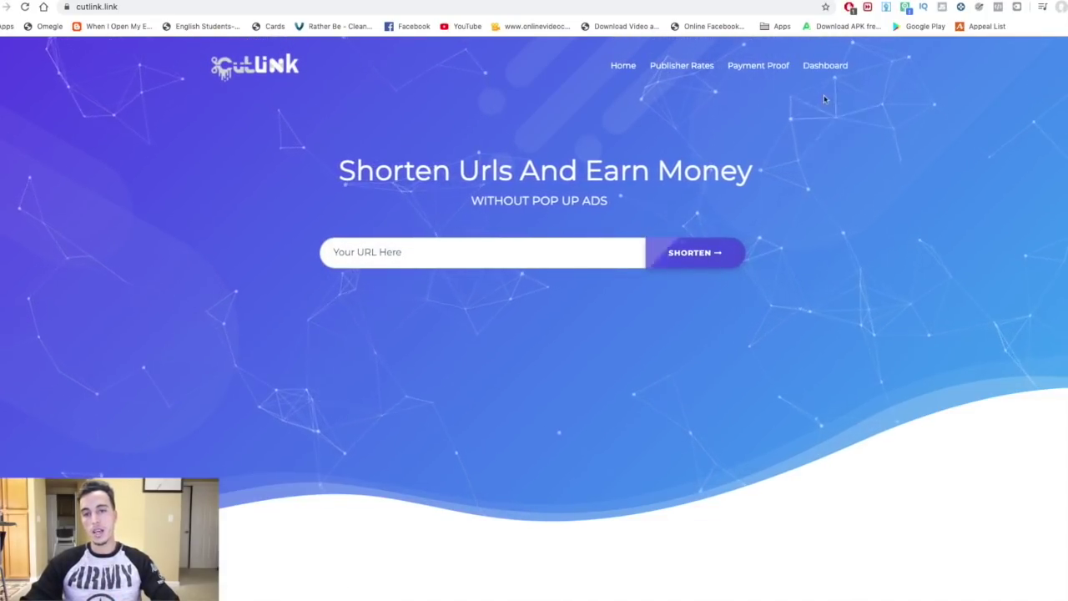
click(756, 71)
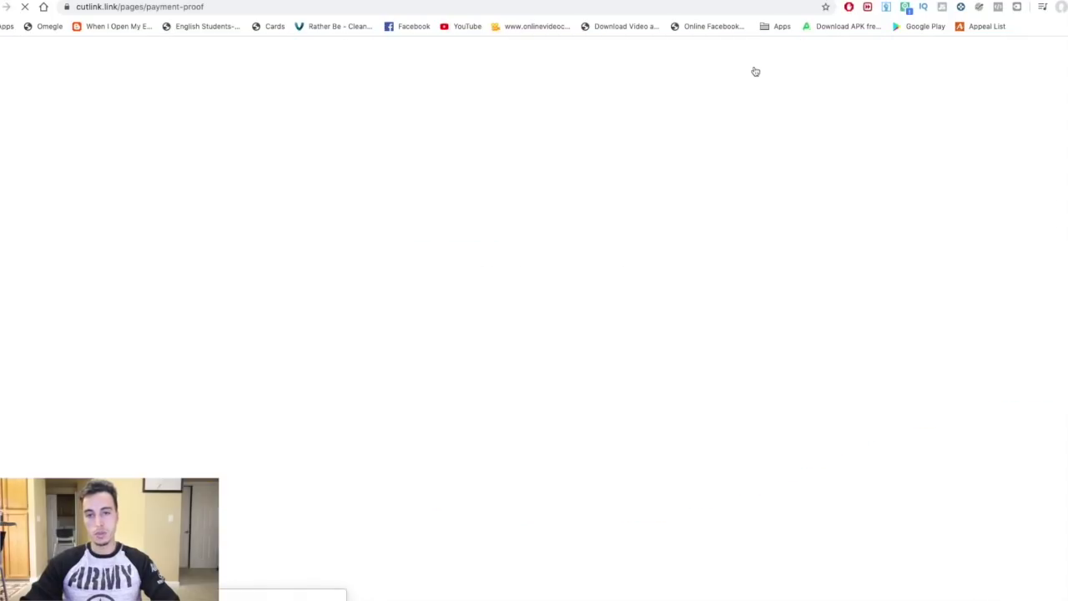
scroll(731, 309, down, 3)
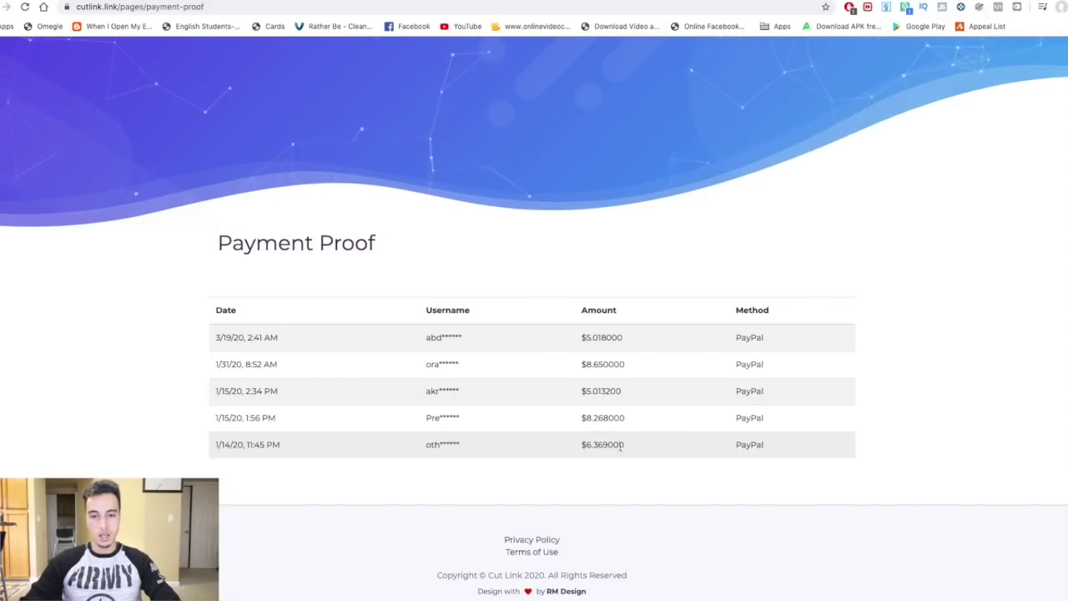
scroll(853, 316, up, 2)
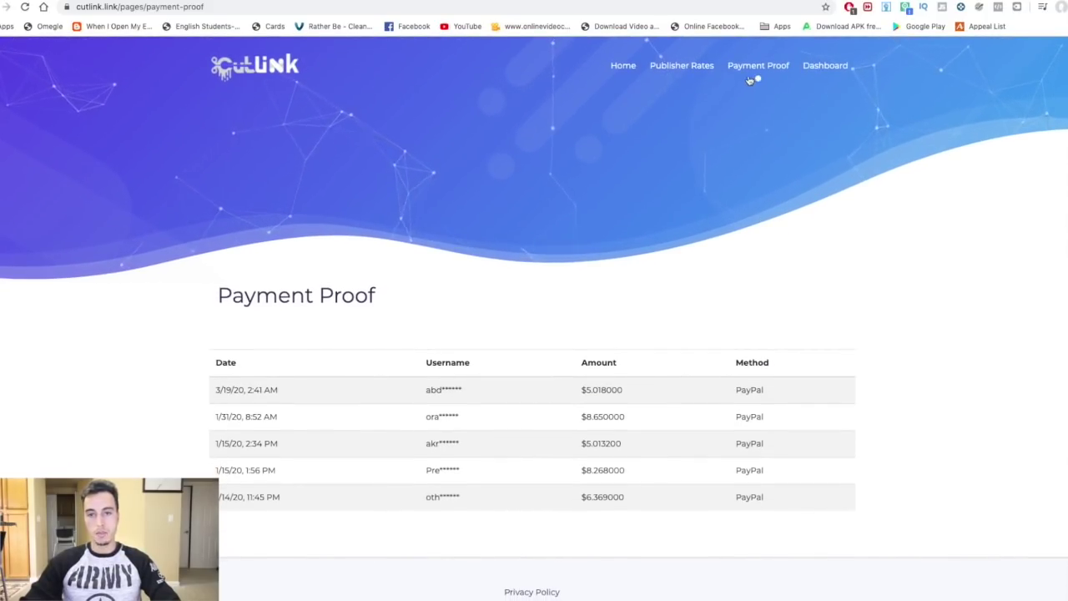
Review the $5, $4 and $3 per-1000-view Publisher Rates, then return to the homepage.
click(706, 67)
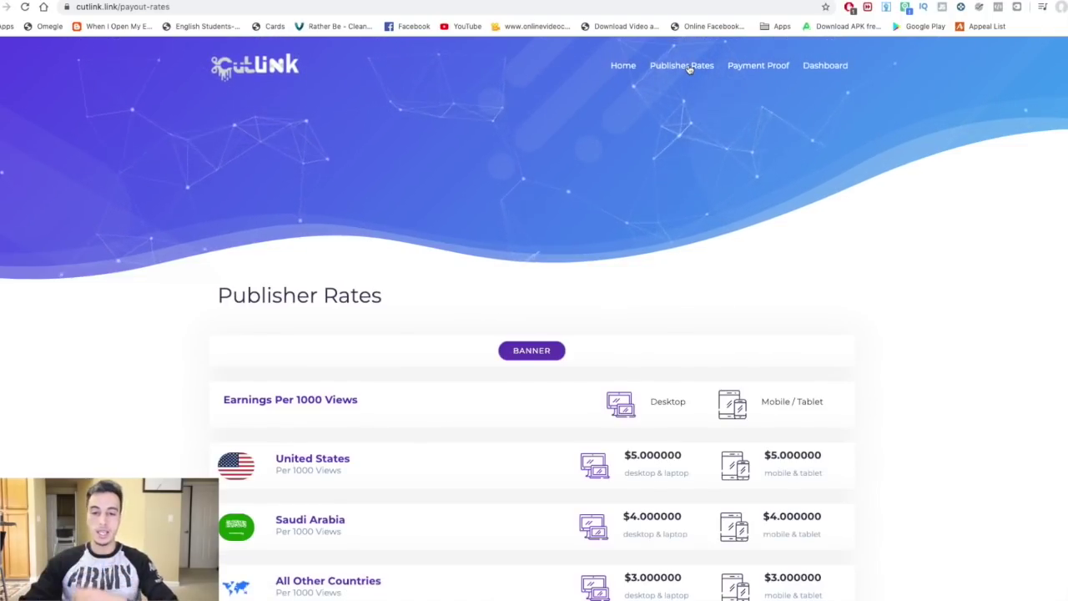
scroll(689, 69, down, 3)
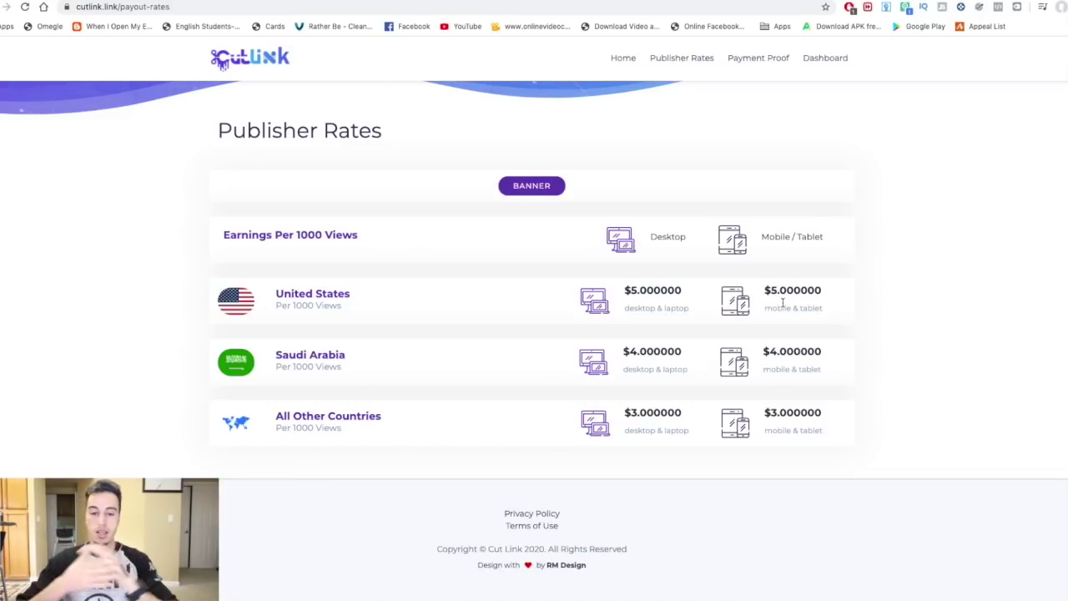
scroll(783, 302, up, 2)
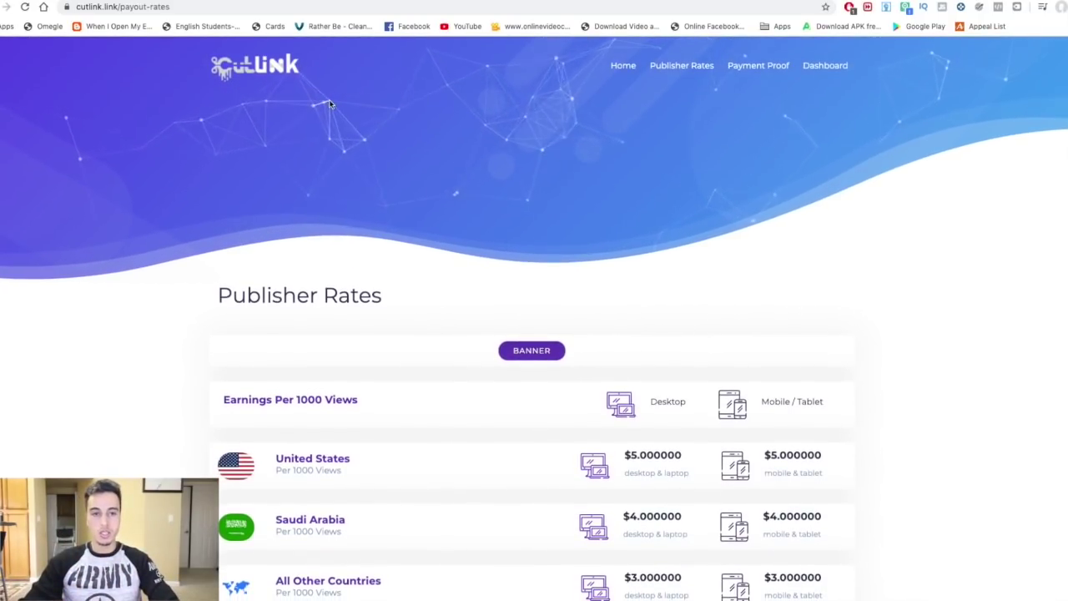
click(248, 64)
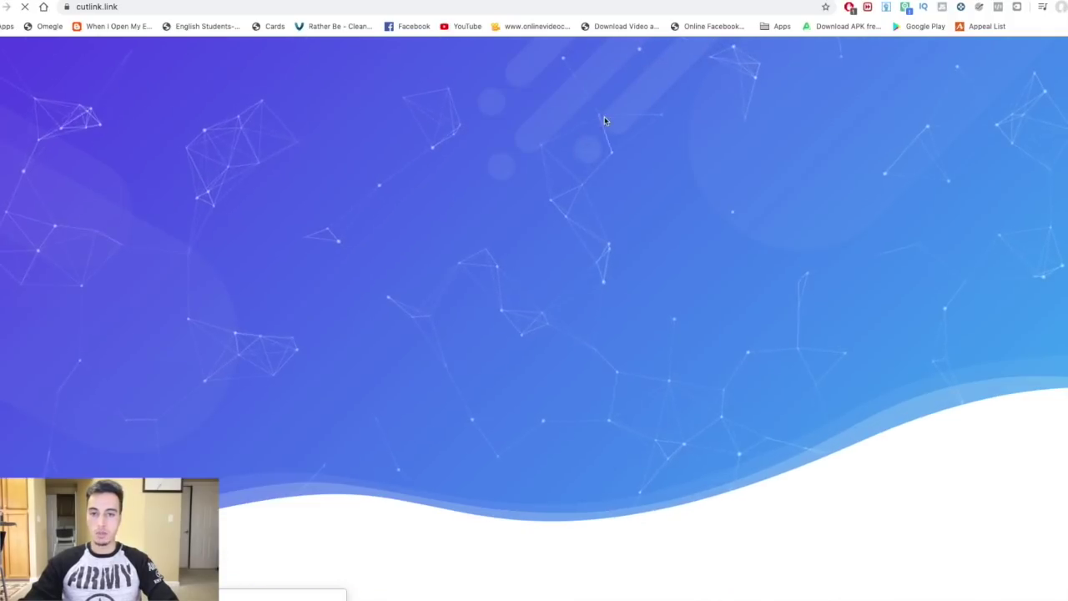